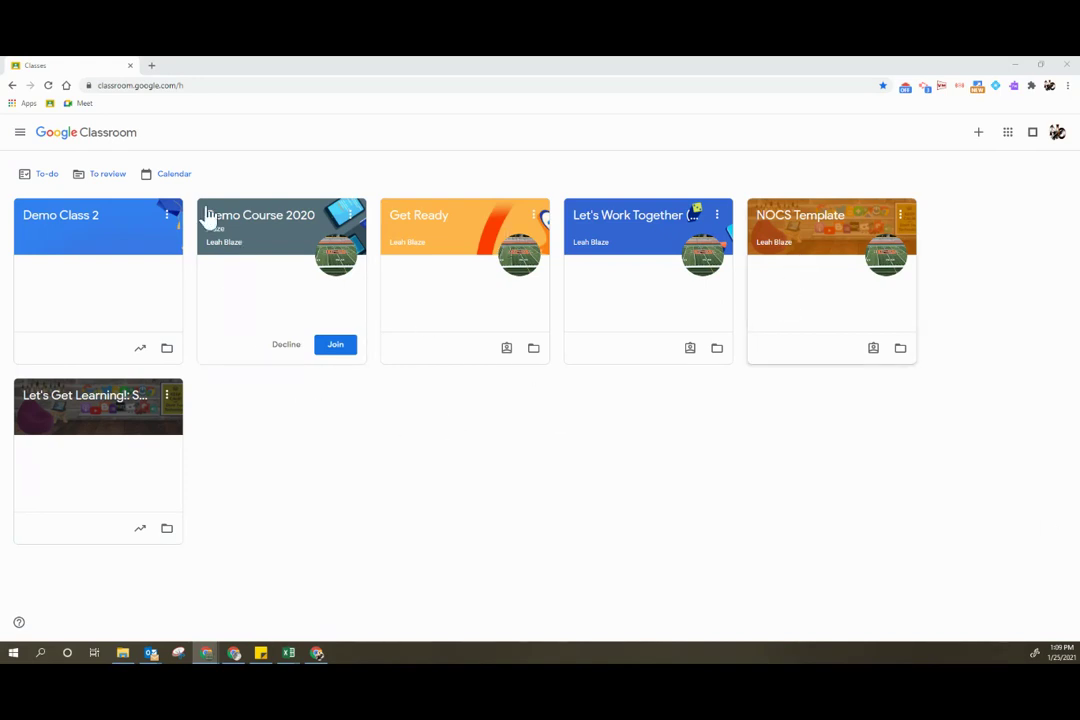
Show the NOCS Template card's menu with its Move and Unenroll options.
left_click(900, 222)
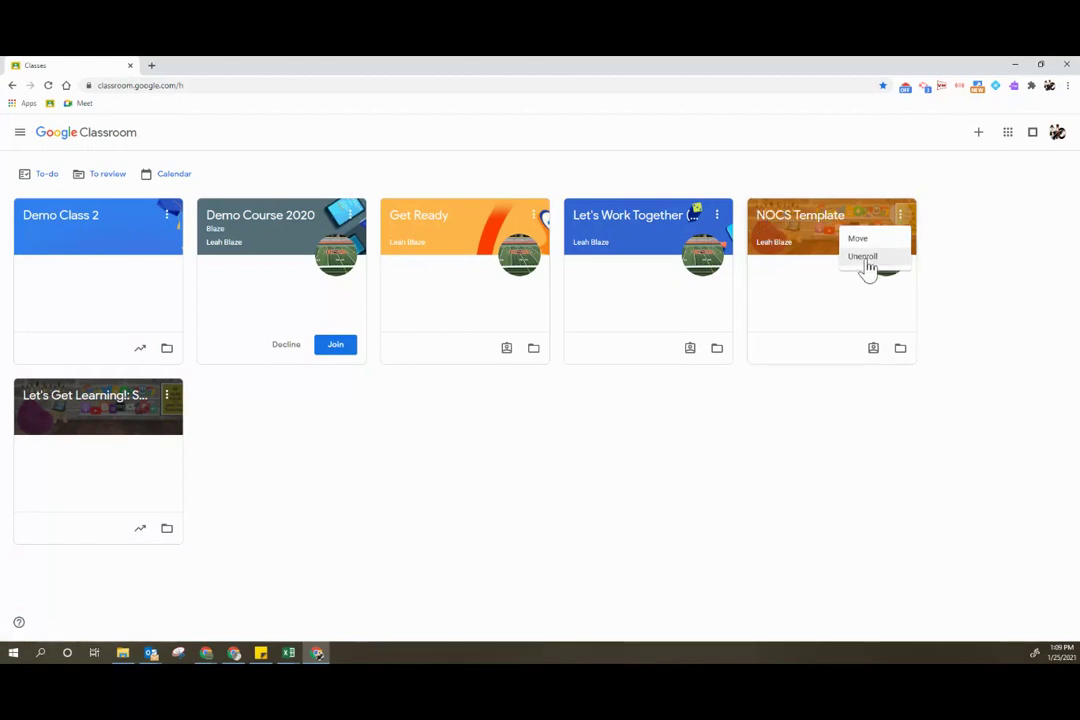
Open NOCS Template's Classwork and check the Let's Read the Story and Let's Introduce Ourselves! statuses.
left_click(812, 221)
left_click(815, 219)
left_click(548, 132)
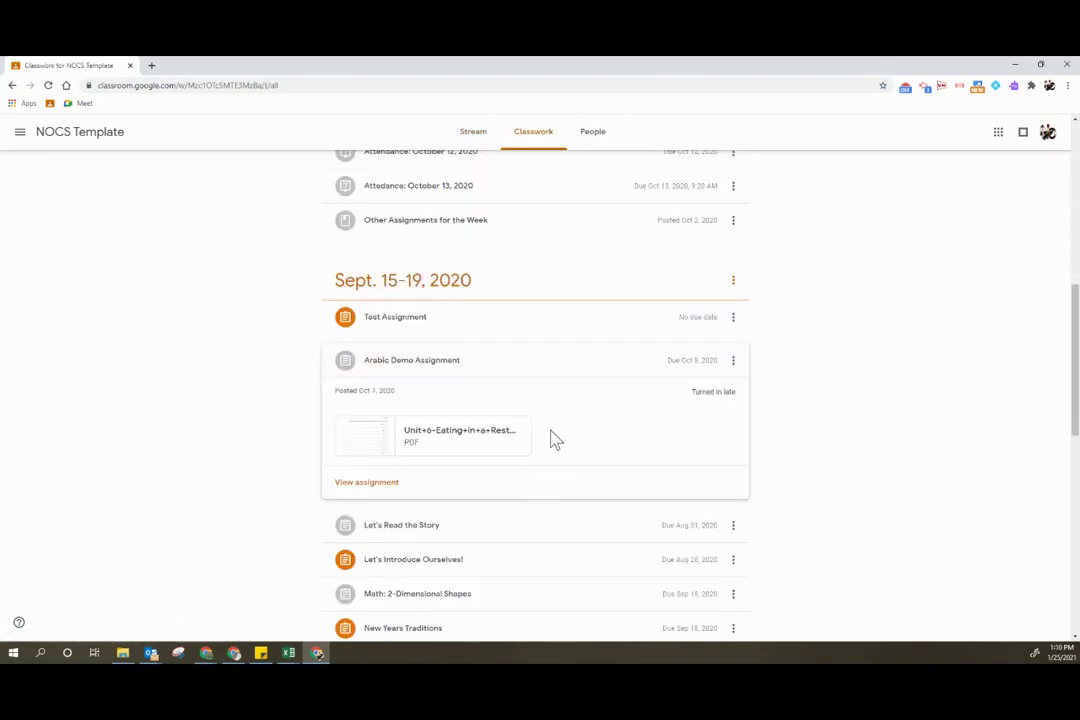
left_click(617, 540)
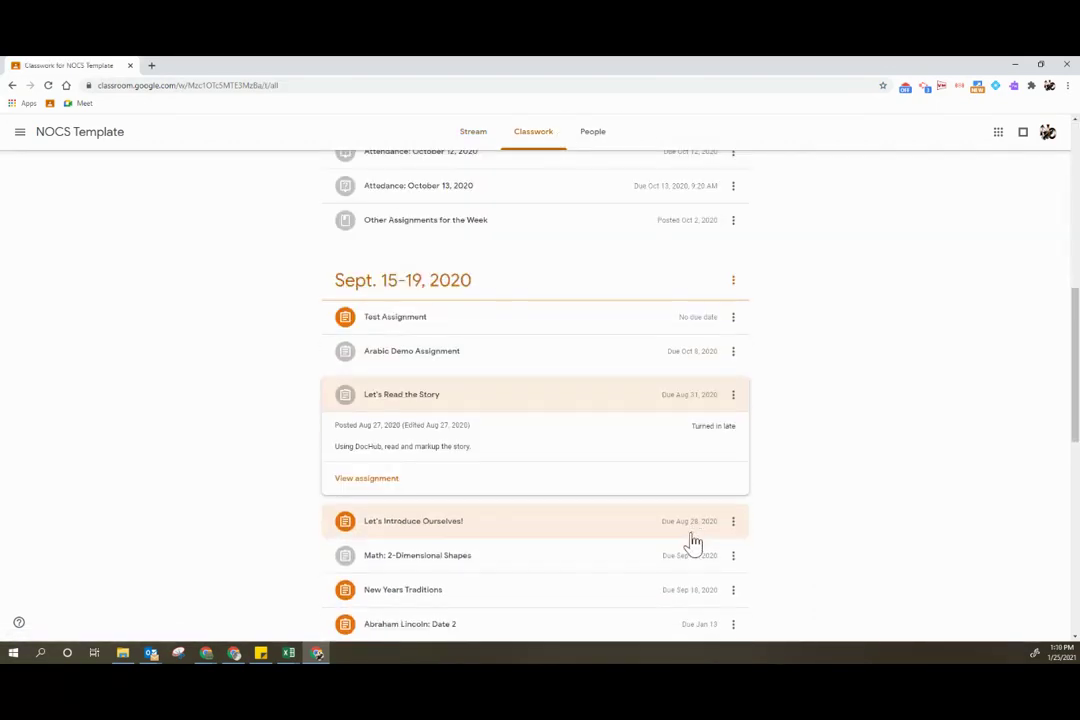
scroll(600, 490, "down", 2)
left_click(505, 410)
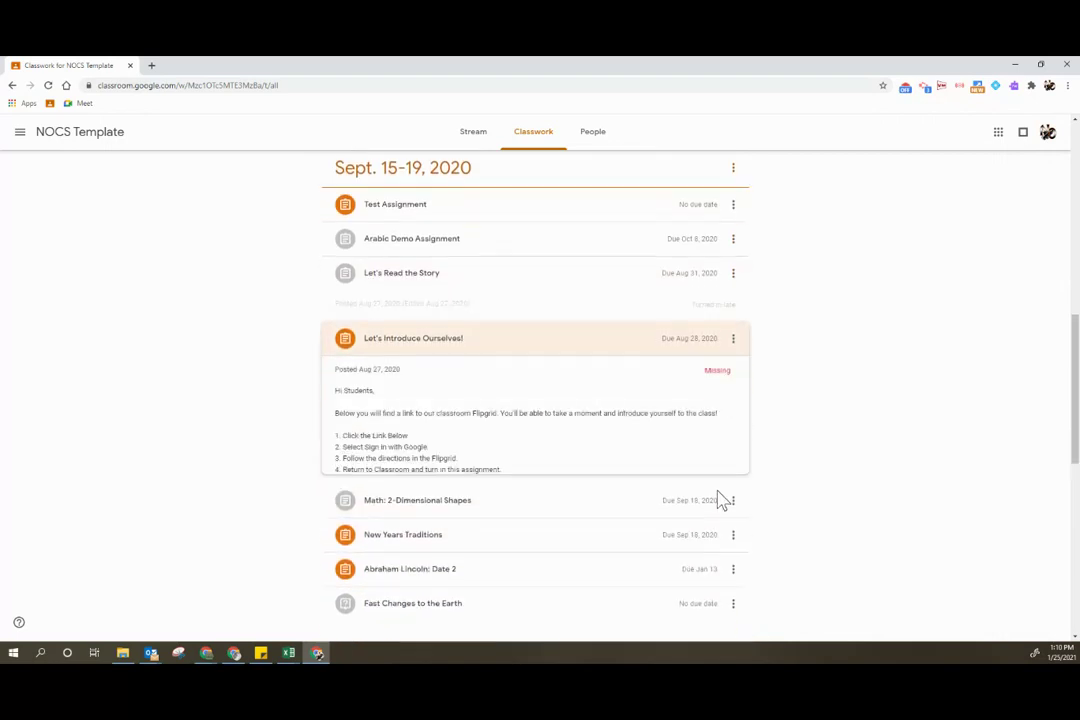
scroll(494, 405, "up", 4)
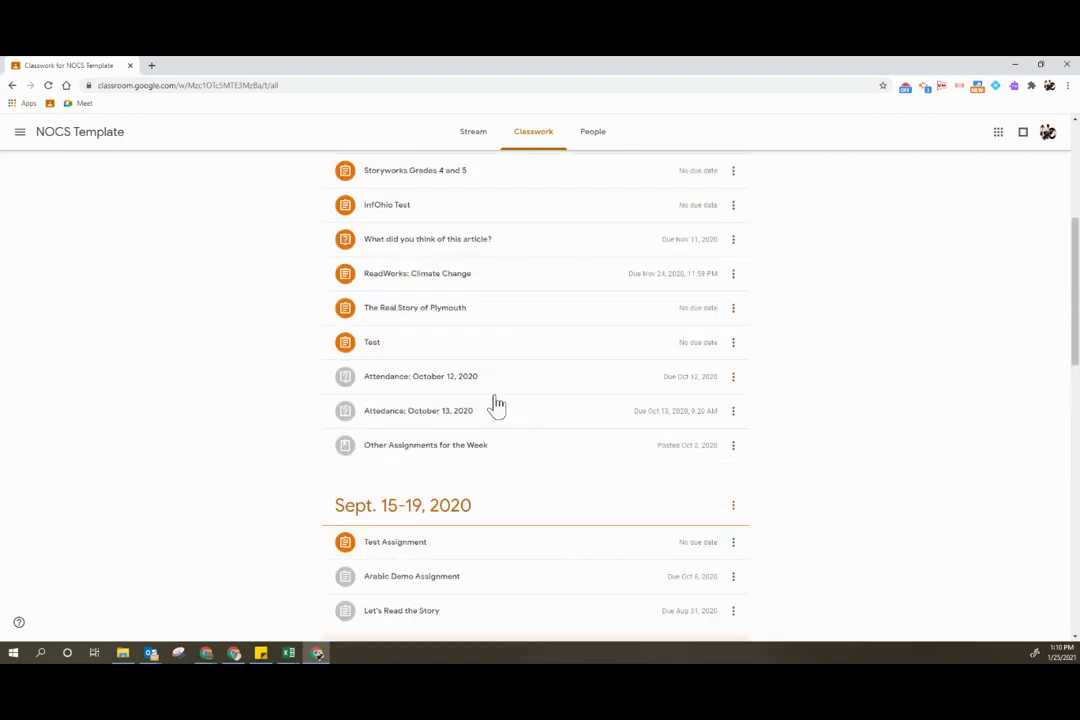
Check Attendance: October 13, 2020, Demo Assignment, BrainPop Jr. and Iceland Compare and Contrast, then leave the class.
left_click(437, 422)
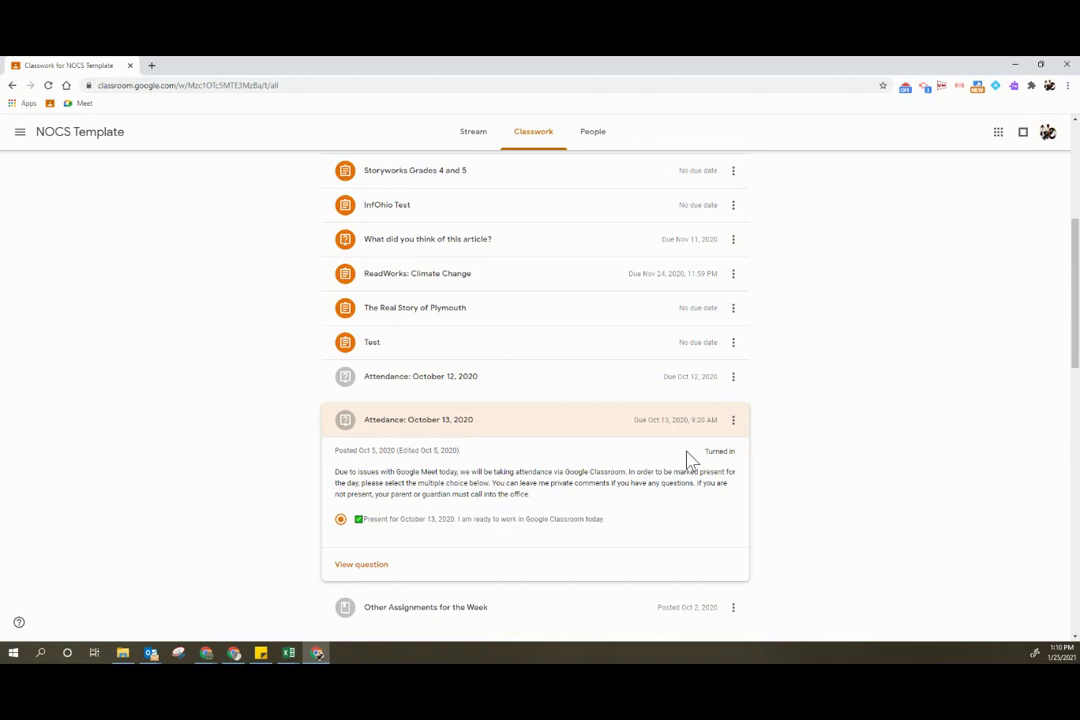
scroll(449, 325, "up", 2)
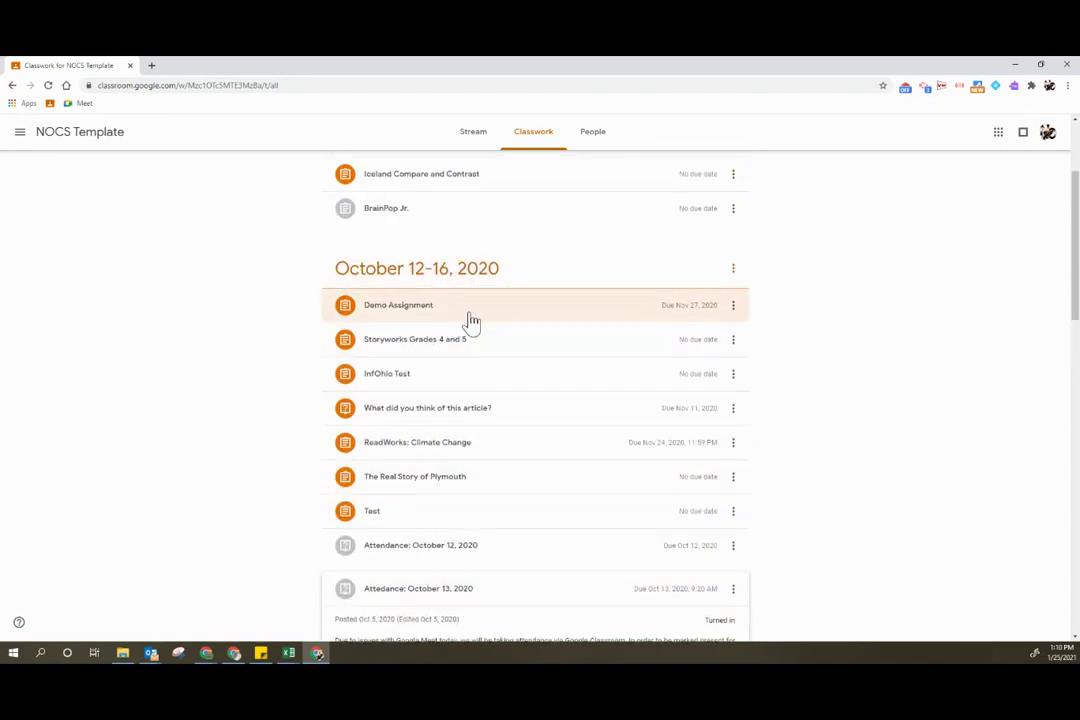
left_click(468, 318)
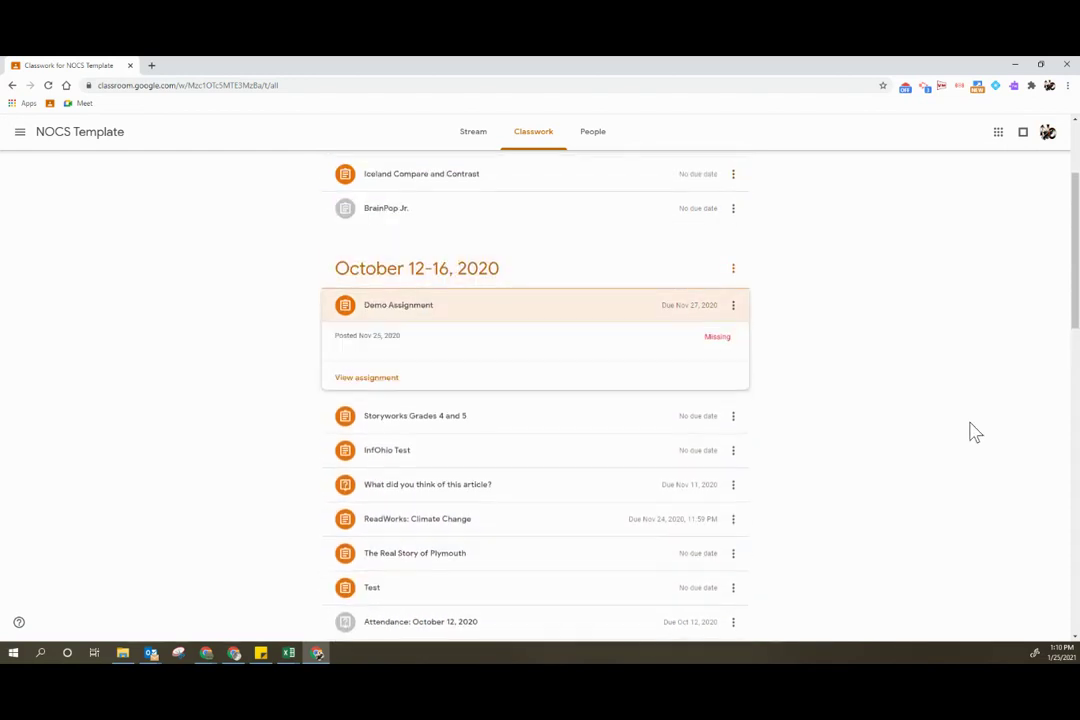
left_click(482, 212)
left_click(562, 184)
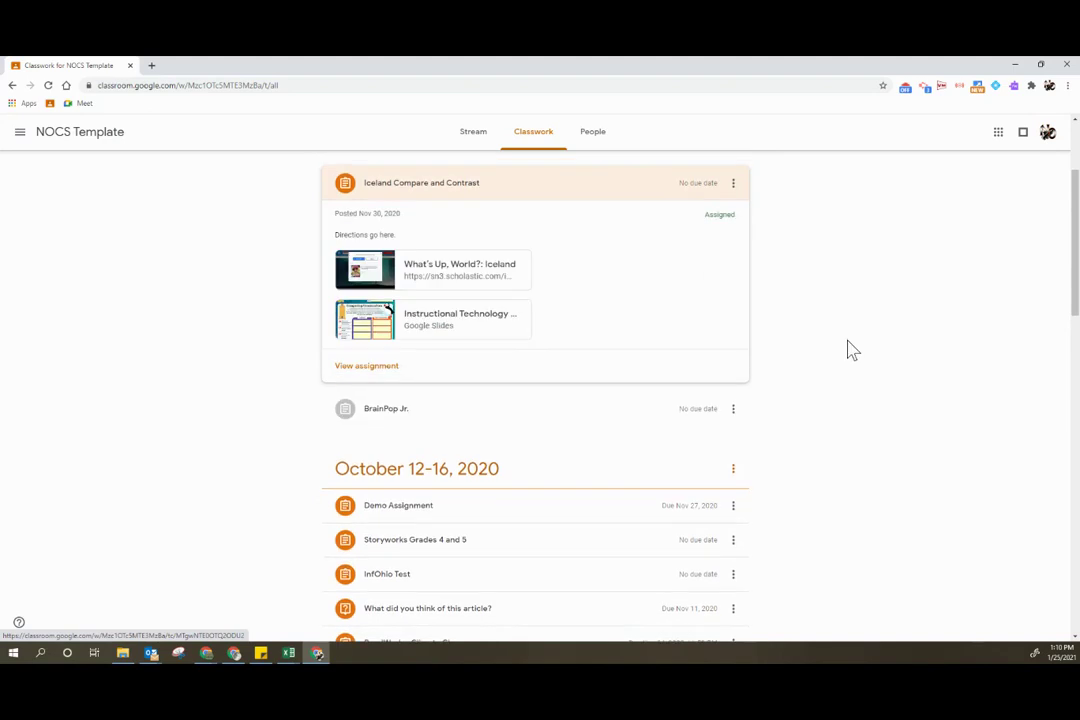
left_click(20, 132)
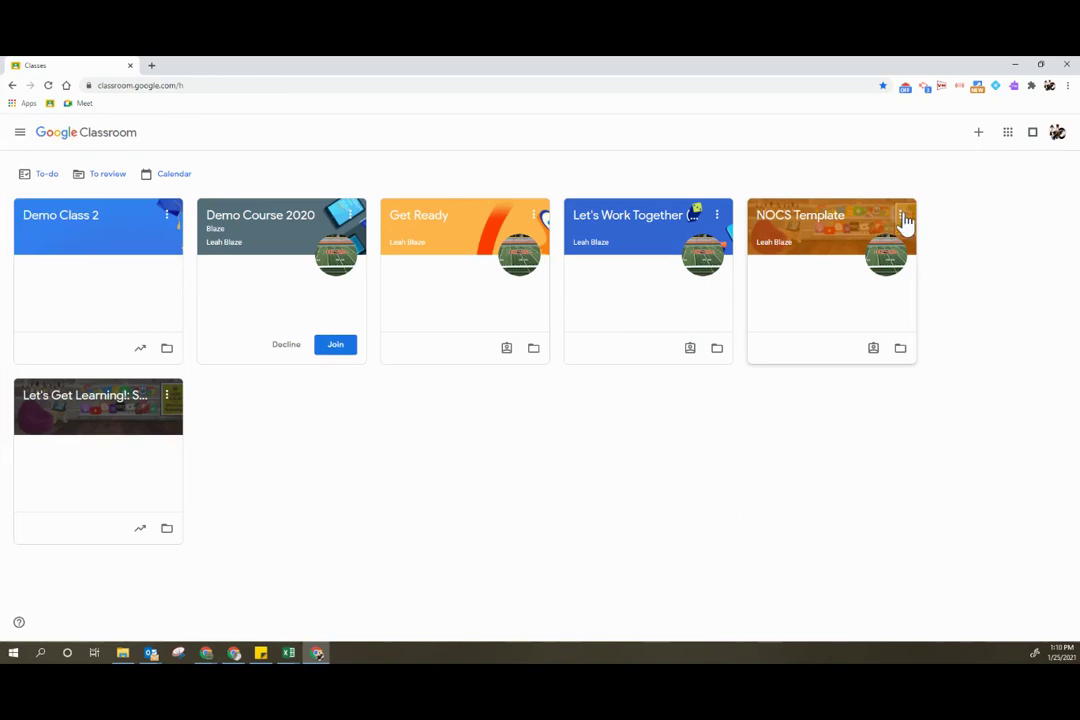
Unenroll the student from NOCS Template using the class card's menu.
left_click(903, 219)
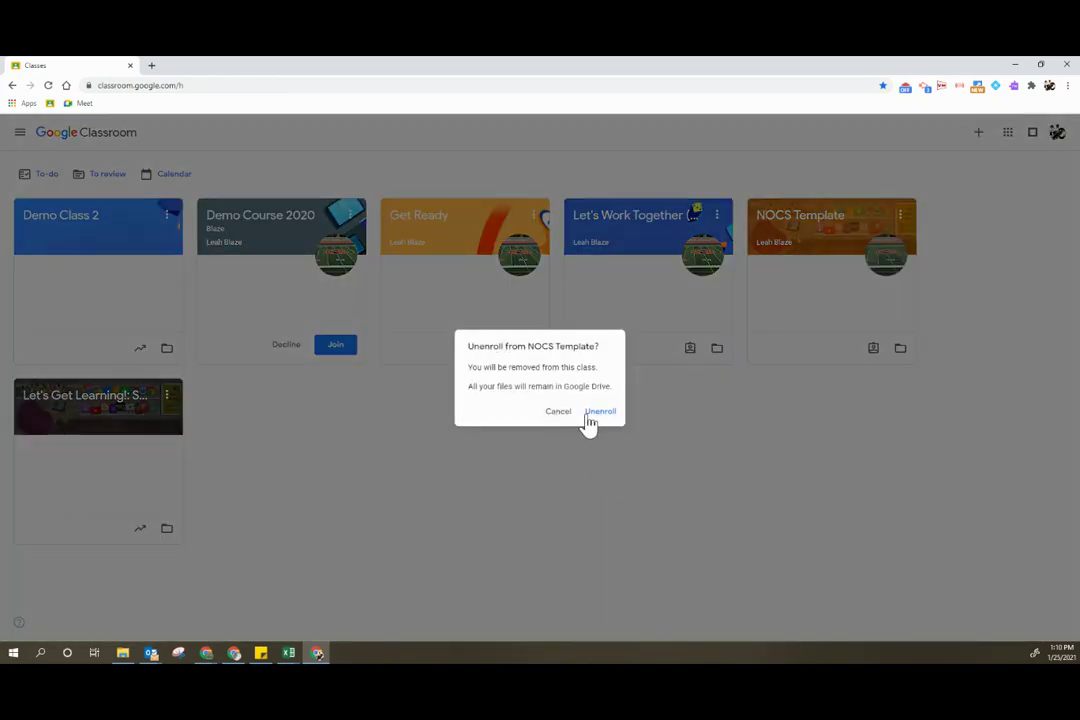
left_click(590, 412)
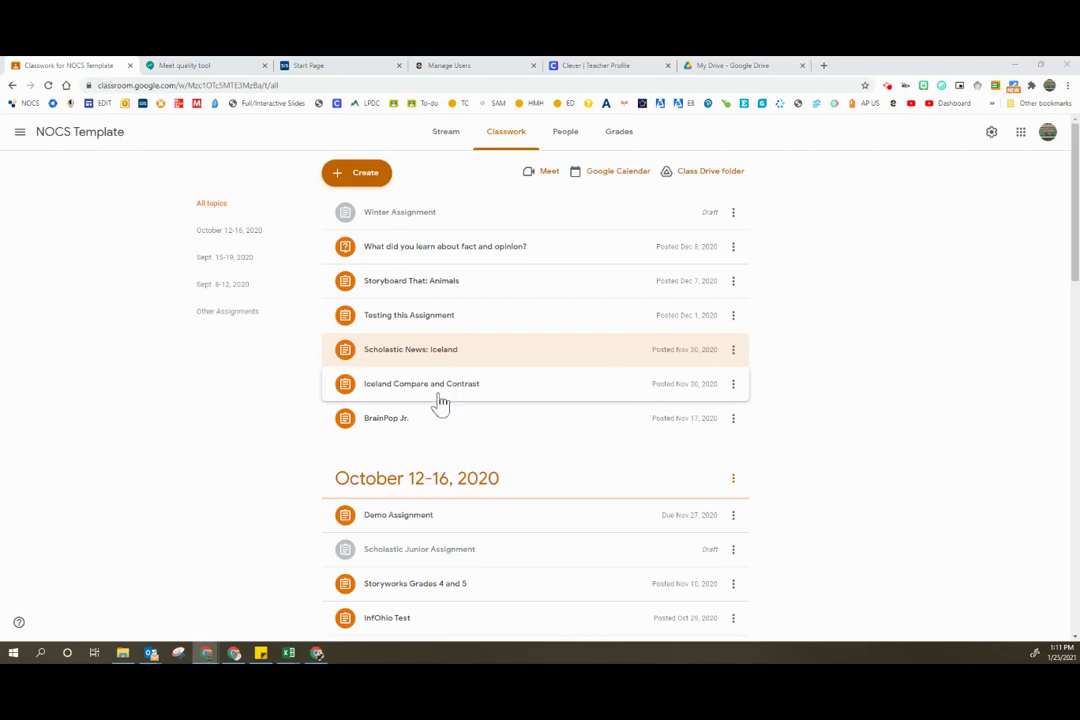
As teacher, expand Demo Assignment and the October 12 and 13, 2020 Attendance items to see Turned in/Assigned counts.
left_click(478, 516)
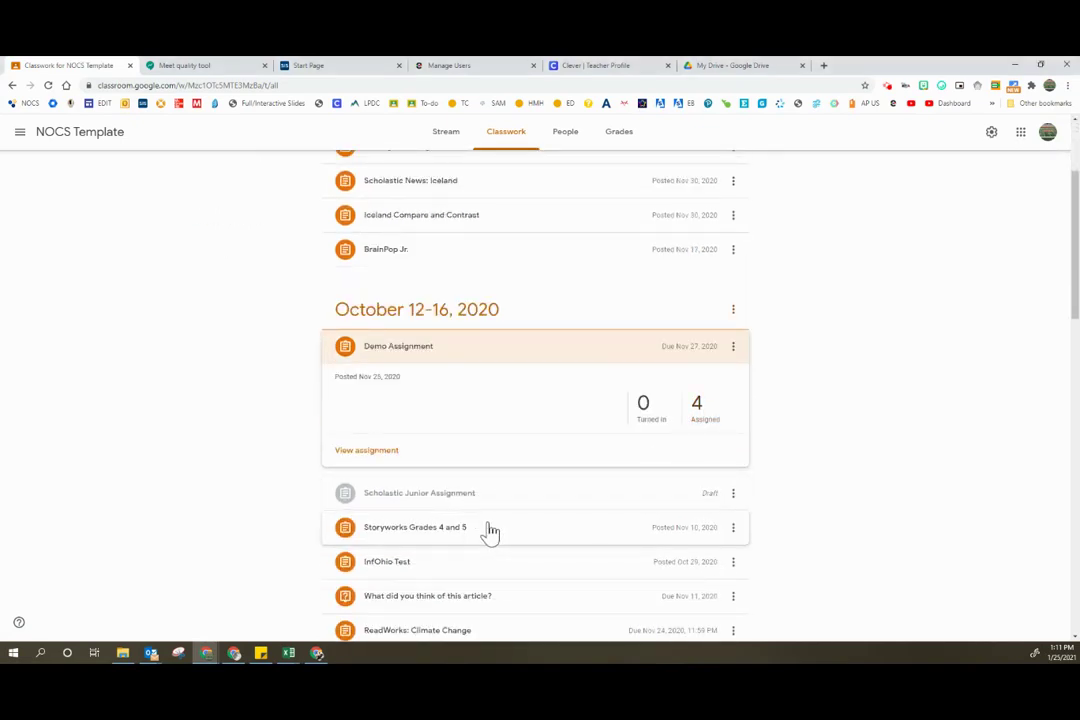
scroll(482, 555, "down", 2)
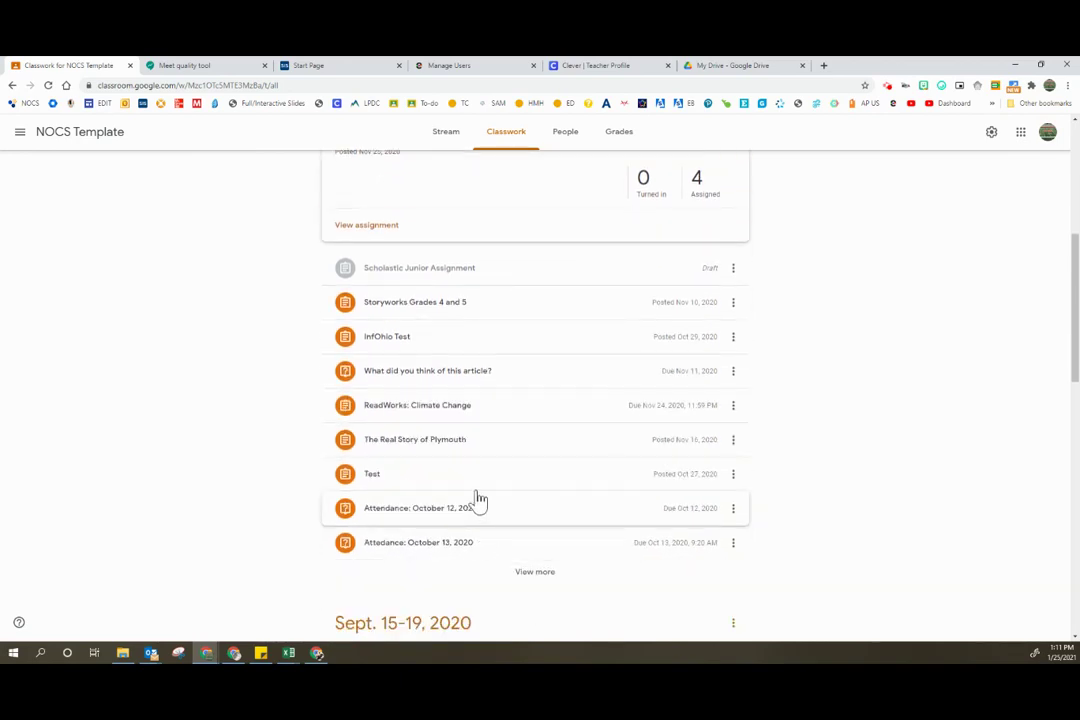
left_click(484, 515)
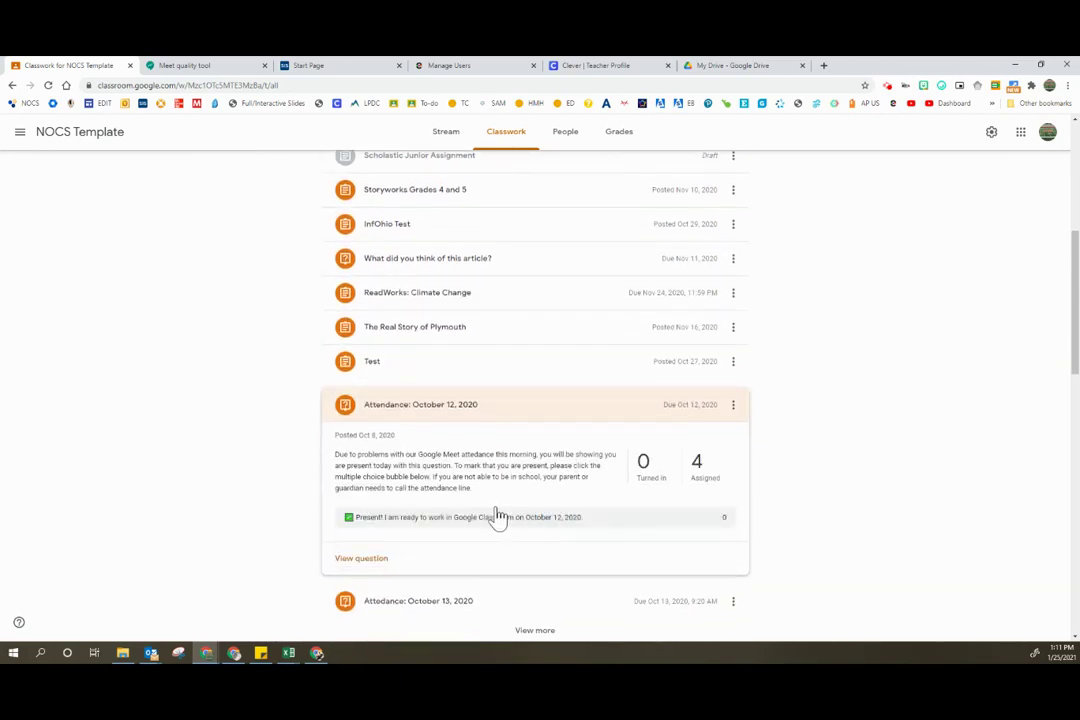
left_click(450, 602)
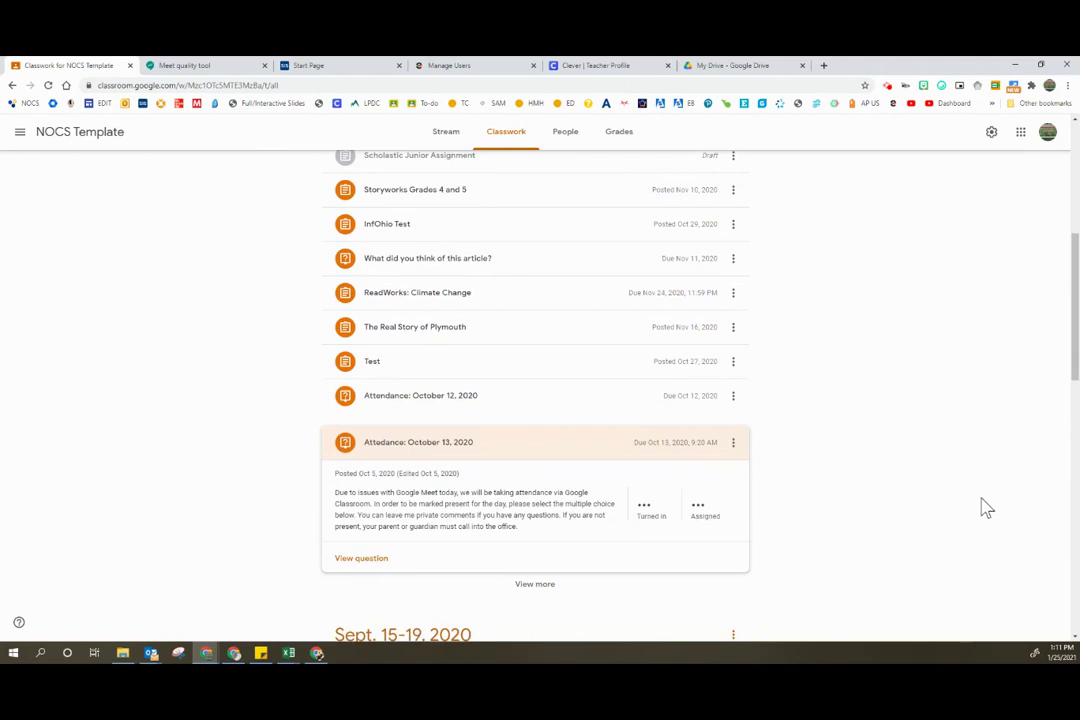
scroll(877, 503, "up", 4)
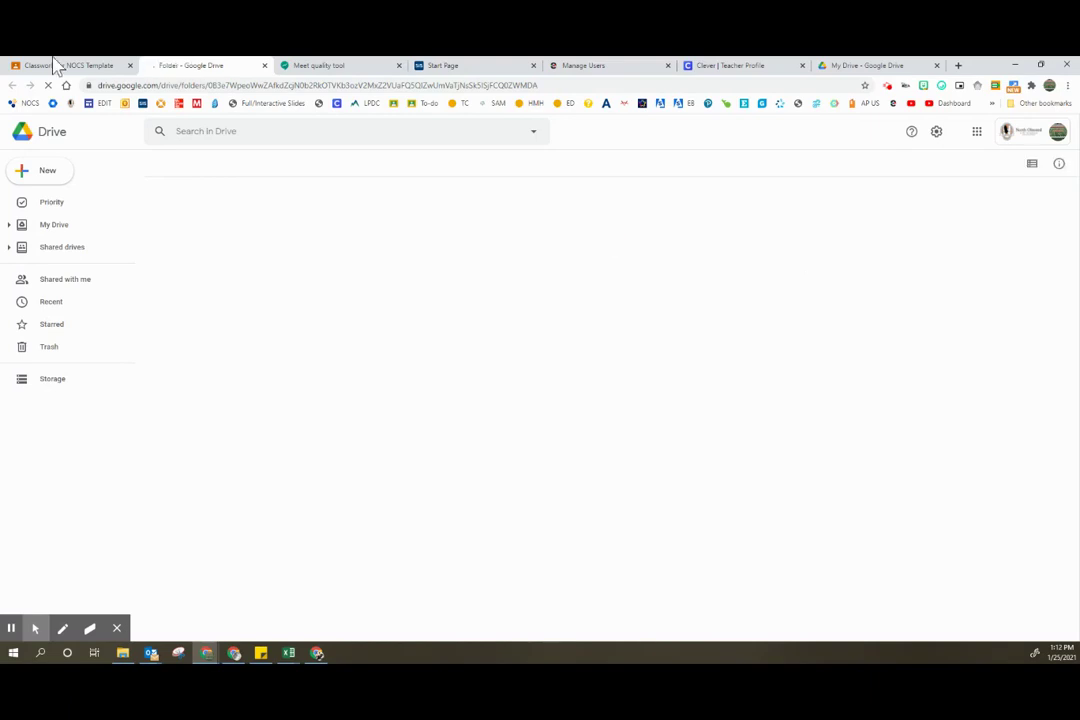
left_click(11, 629)
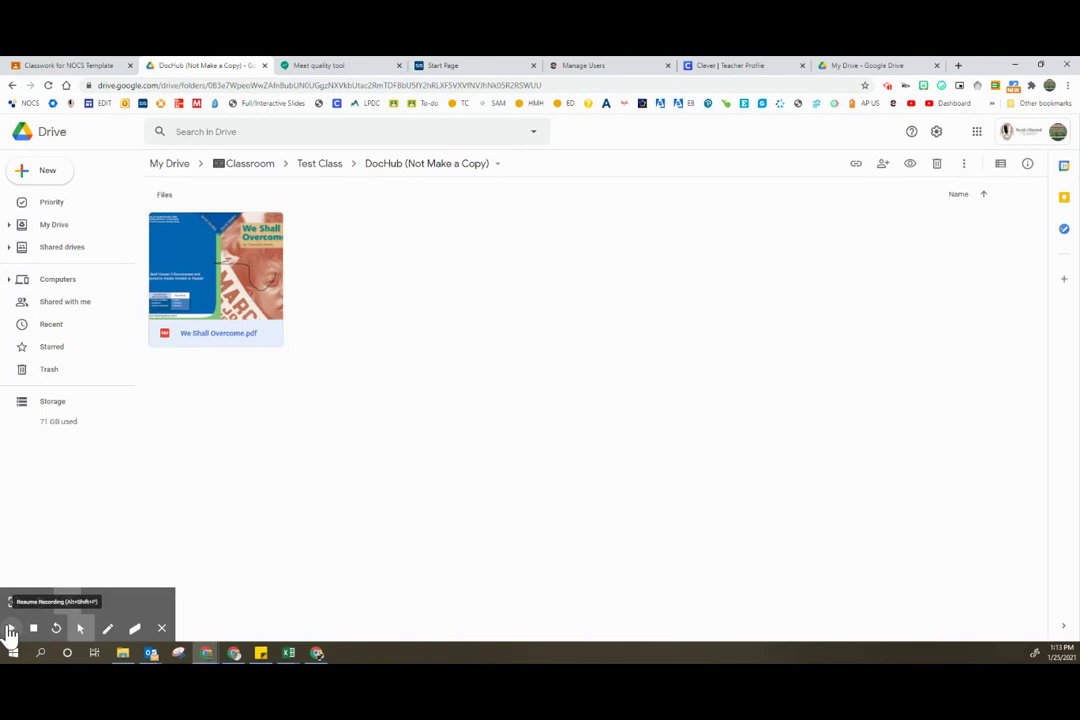
left_click(9, 631)
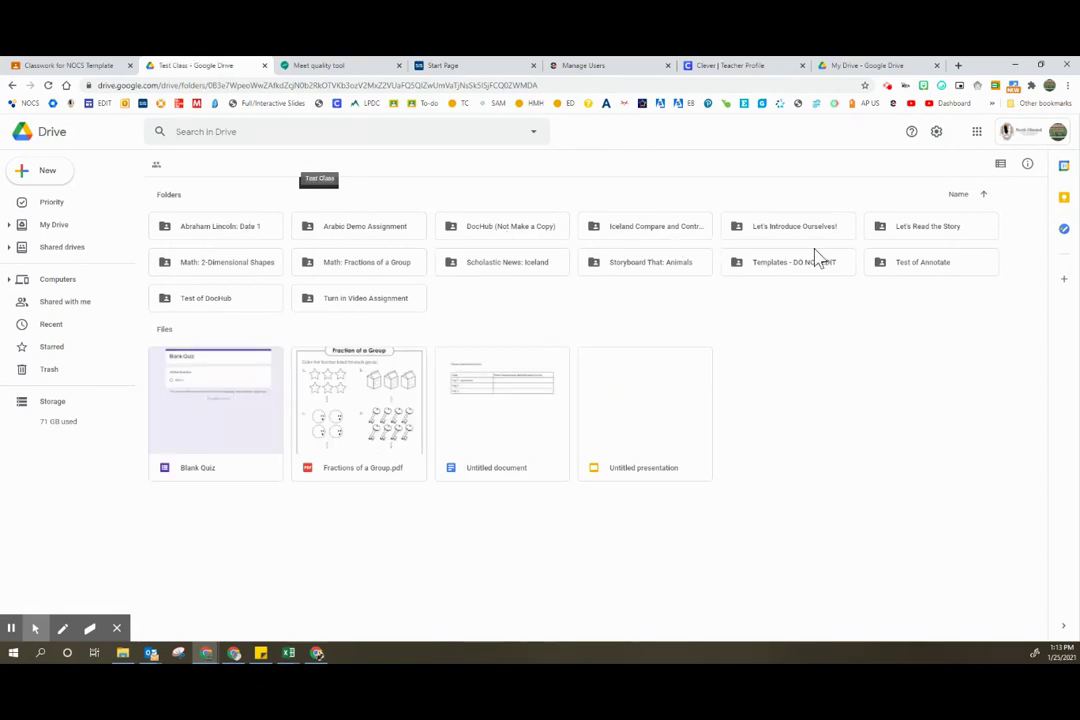
double_click(525, 235)
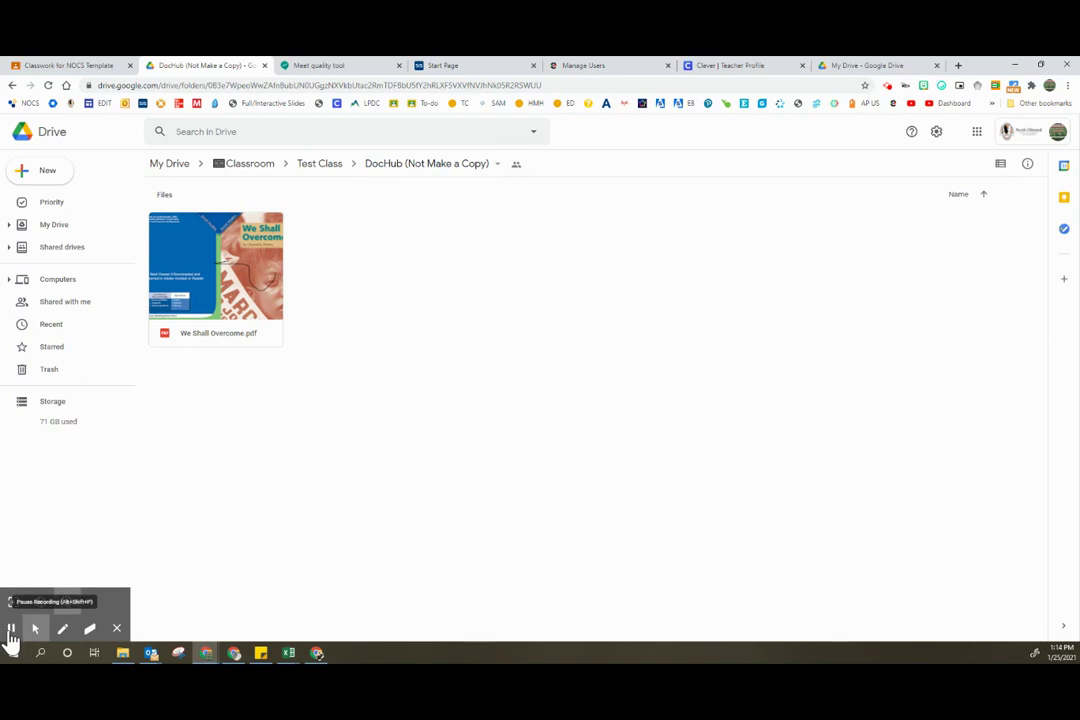
Review the class's People list, then switch to the student's Chrome profile.
left_click(8, 634)
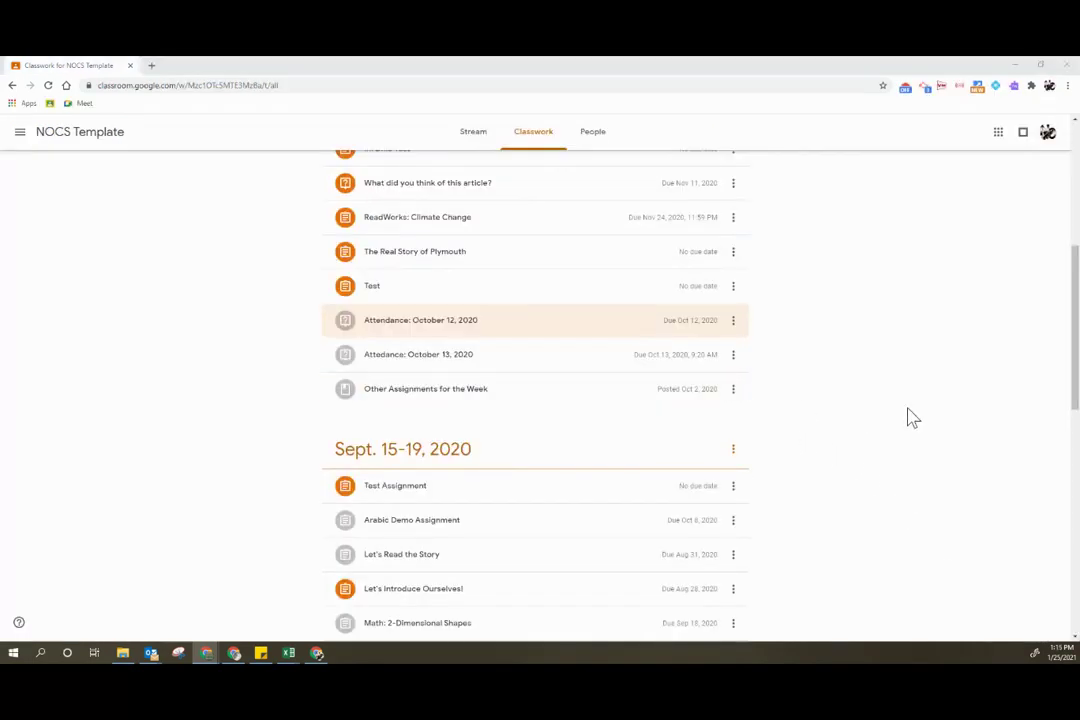
scroll(910, 418, "down", 1)
scroll(903, 421, "up", 5)
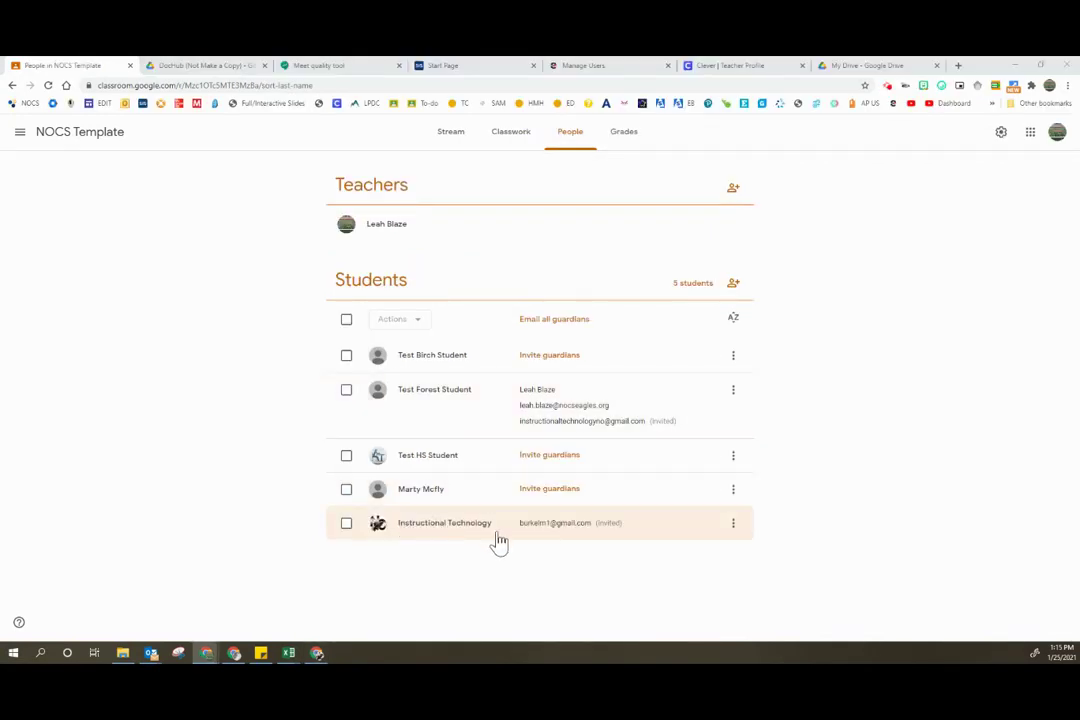
left_click(1049, 86)
left_click(950, 310)
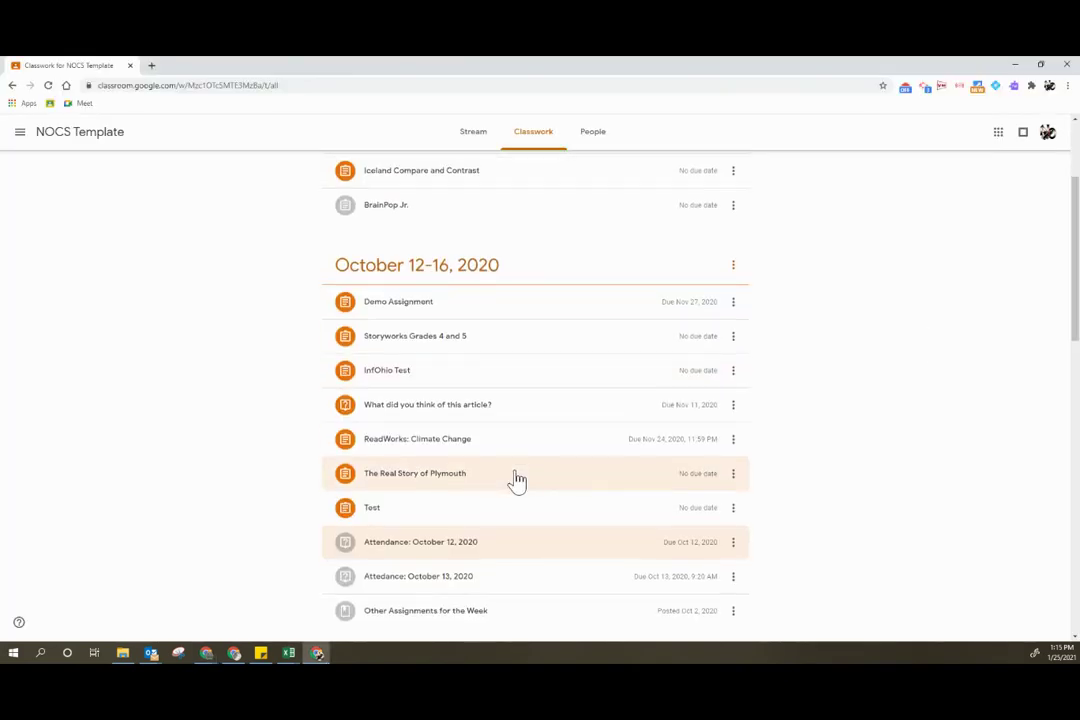
Expand Attendance: October 12, Other Assignments for the Week and Fast Changes to the Earth, view its question, and return.
scroll(480, 465, "down", 2)
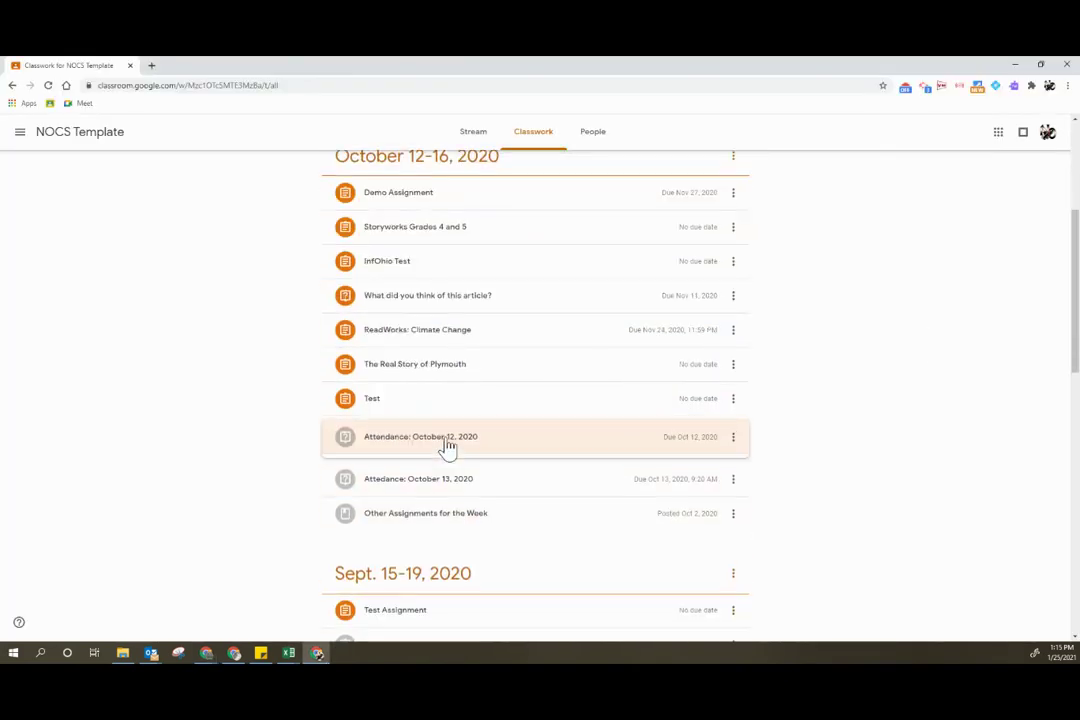
left_click(447, 447)
scroll(430, 565, "down", 5)
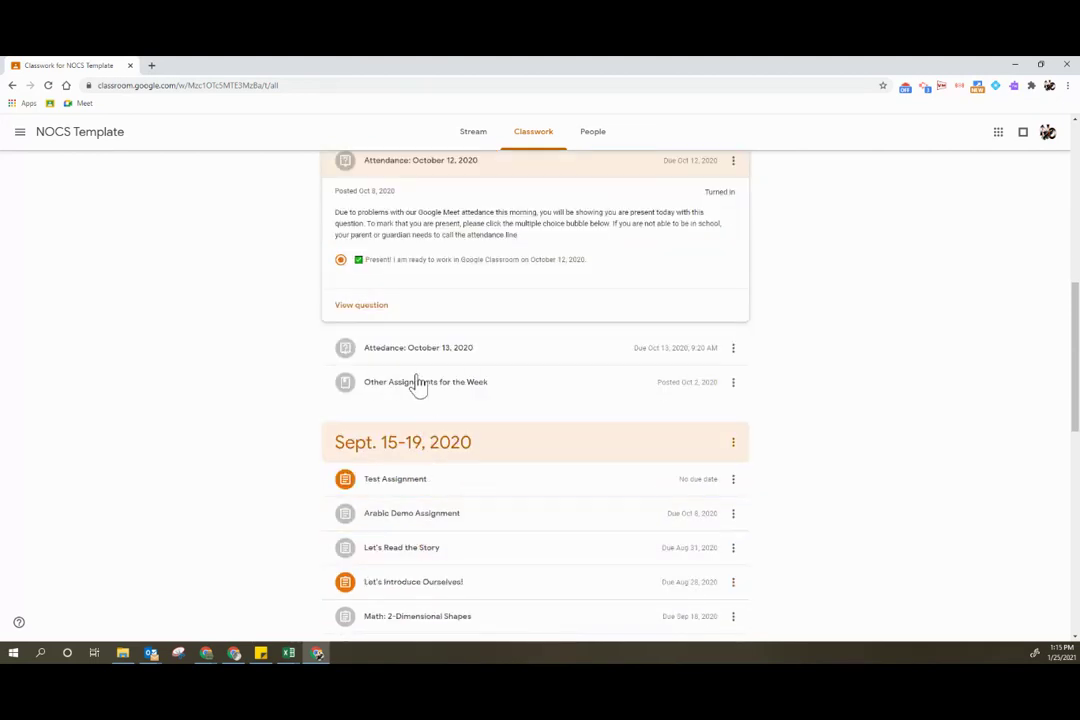
left_click(418, 386)
scroll(786, 463, "down", 2)
left_click(478, 470)
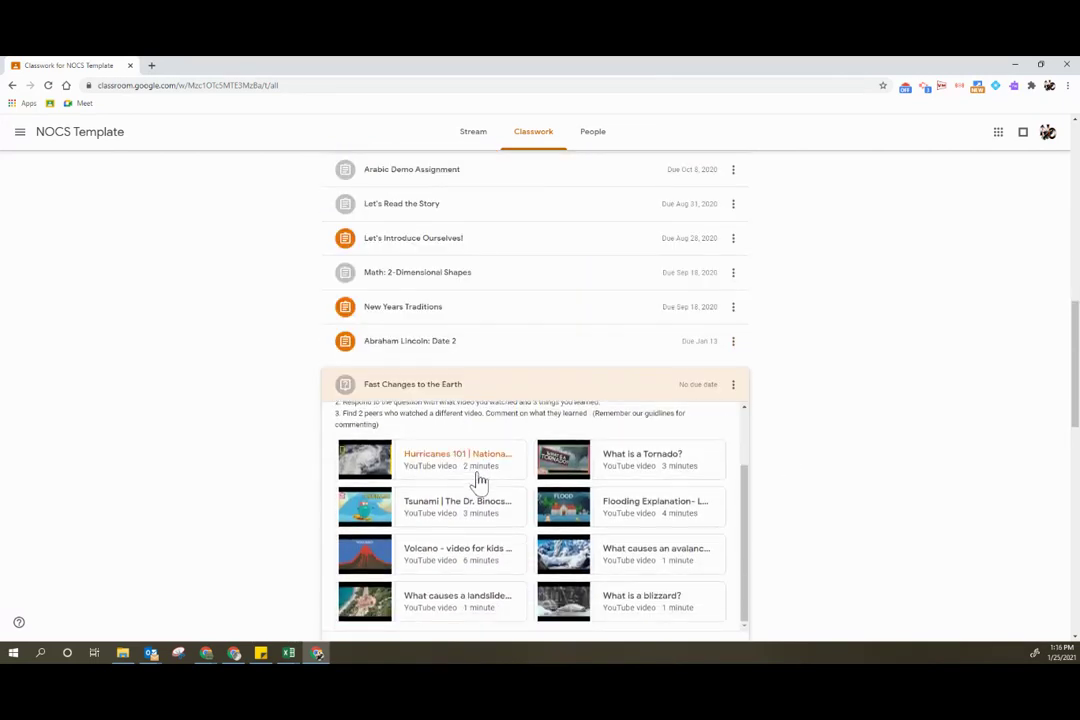
scroll(815, 515, "down", 1)
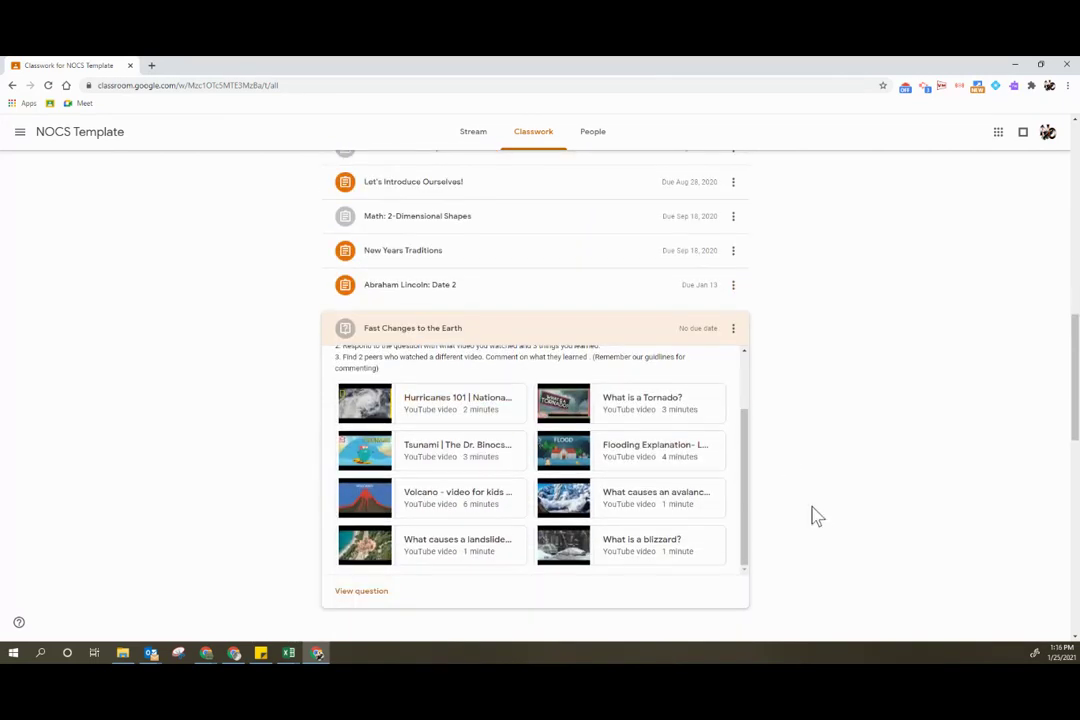
left_click(350, 596)
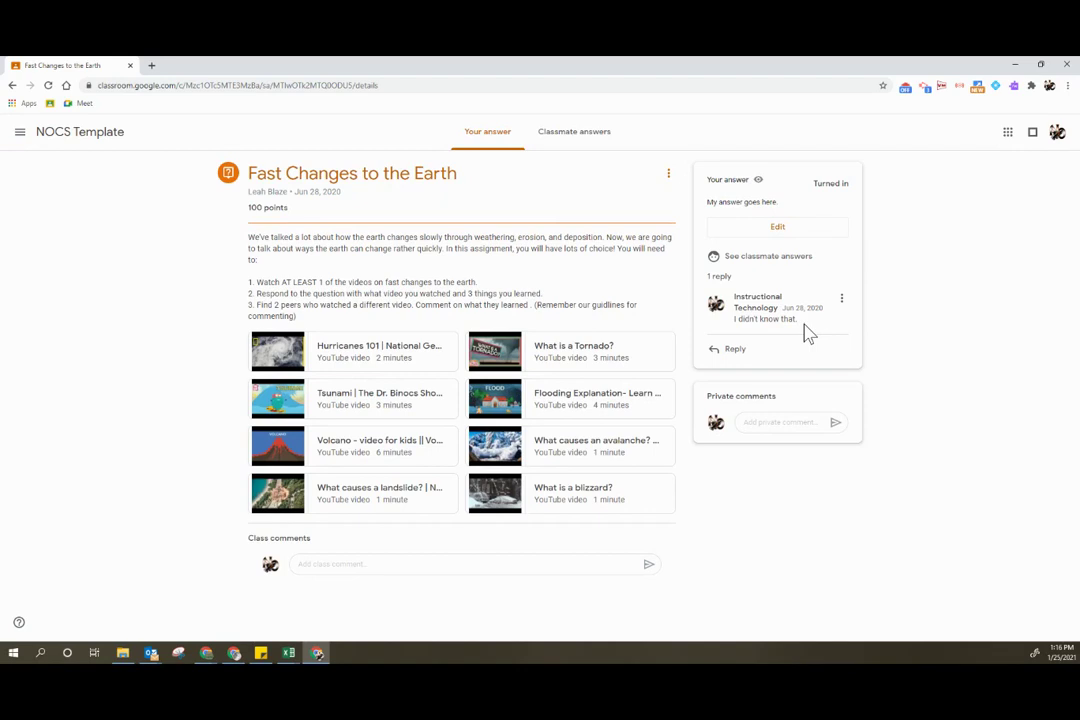
left_click(12, 85)
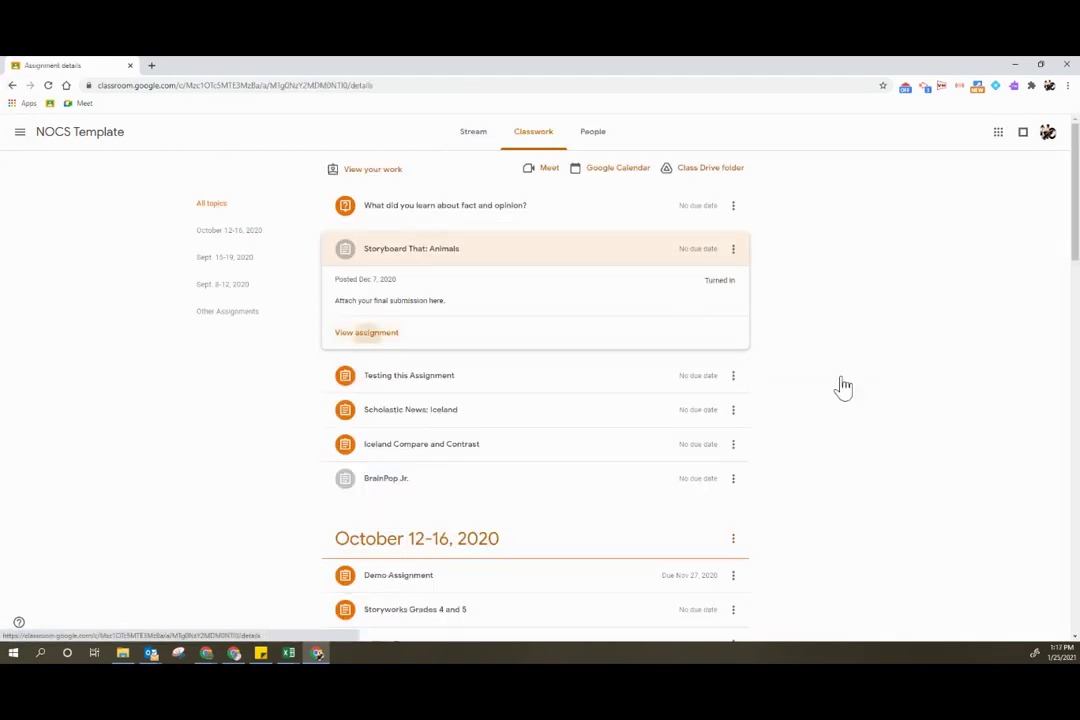